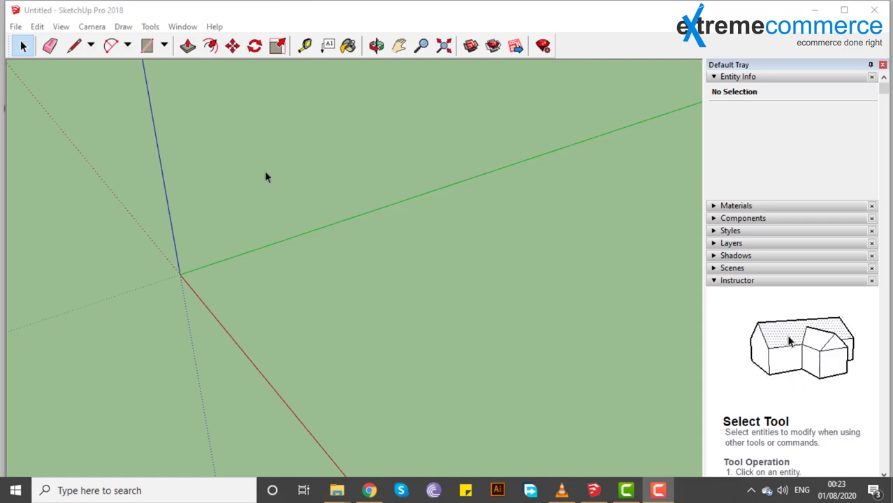
click(123, 27)
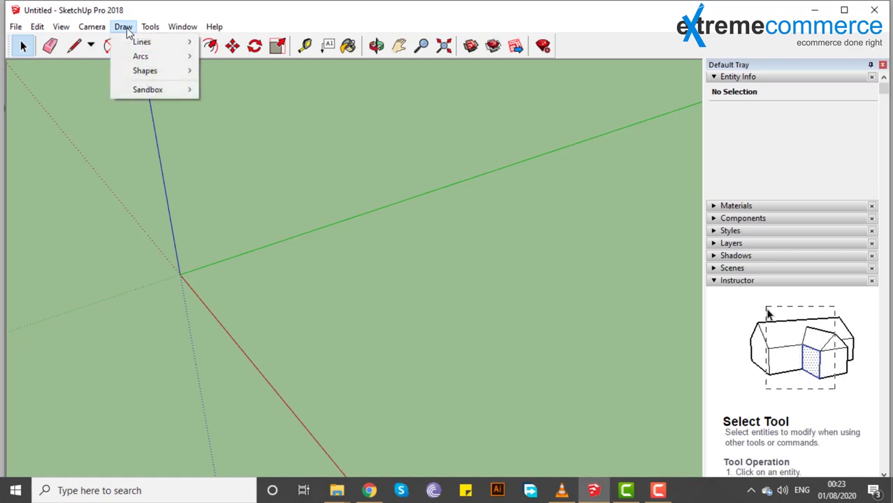
mouse_move(174, 77)
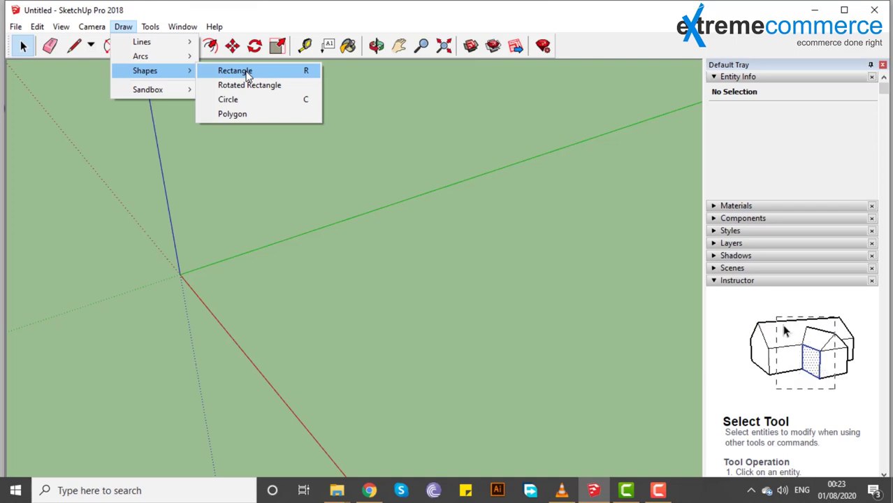
click(260, 164)
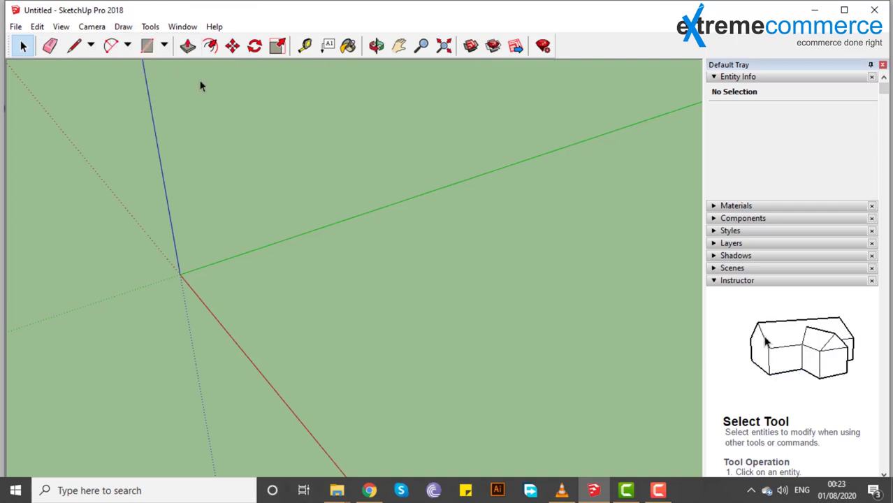
Draw a square face on the ground beside the green axis near the origin.
click(165, 46)
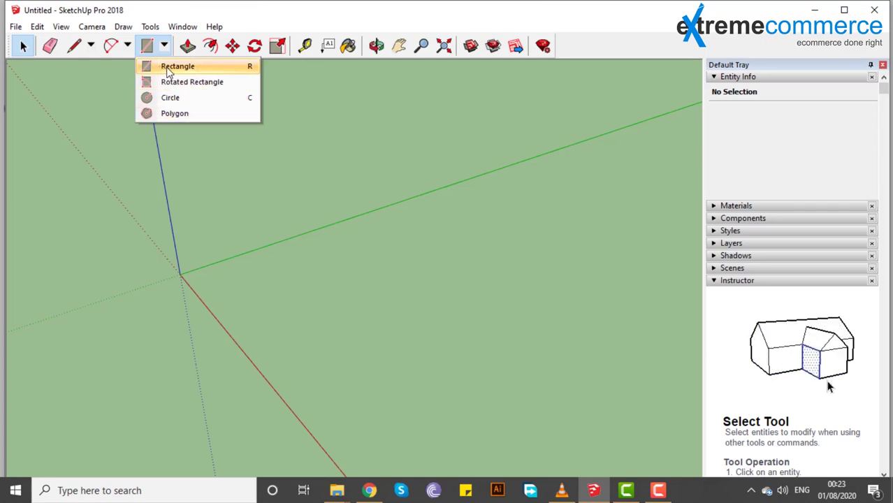
click(171, 68)
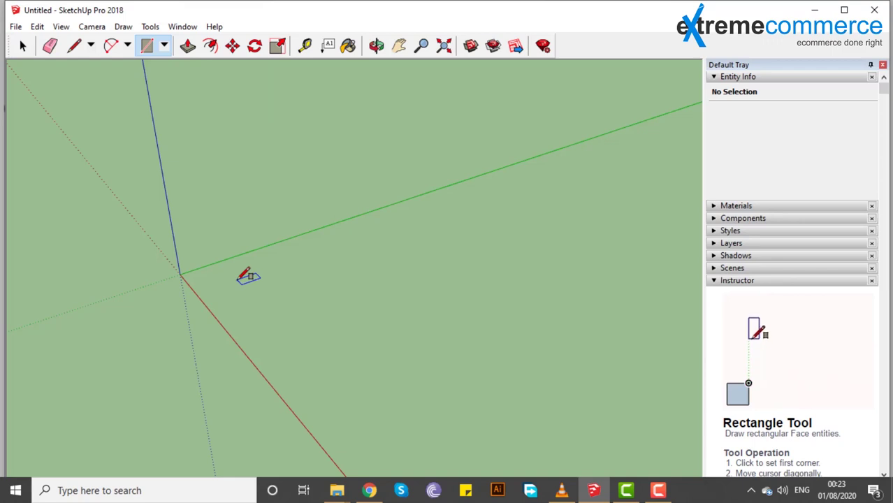
click(231, 278)
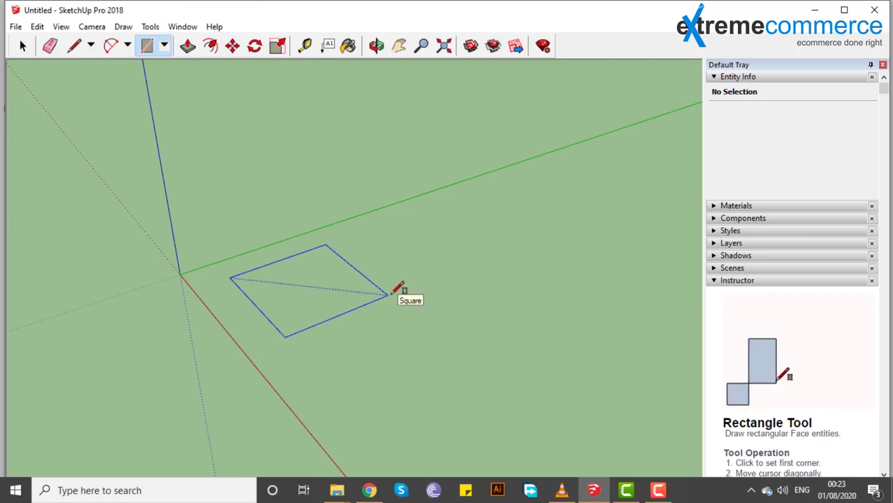
click(391, 293)
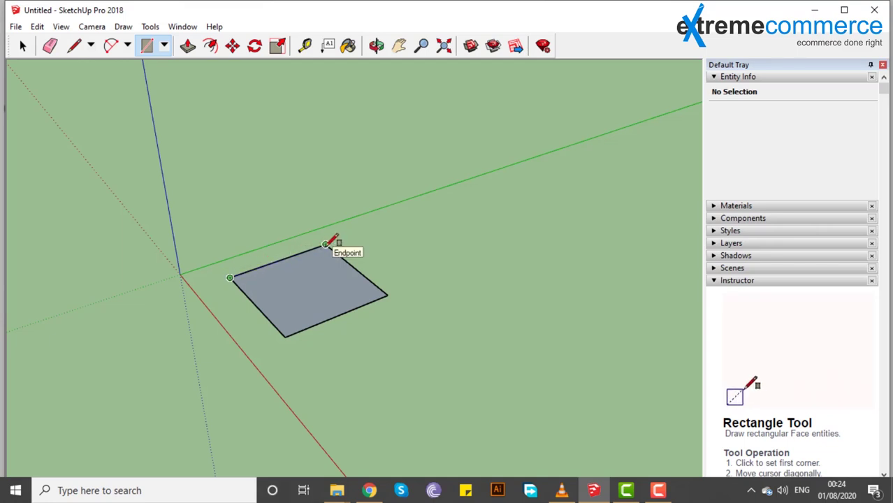
Draw four vertical rectangular walls of equal height on the square's edges to form an open-topped box.
click(326, 244)
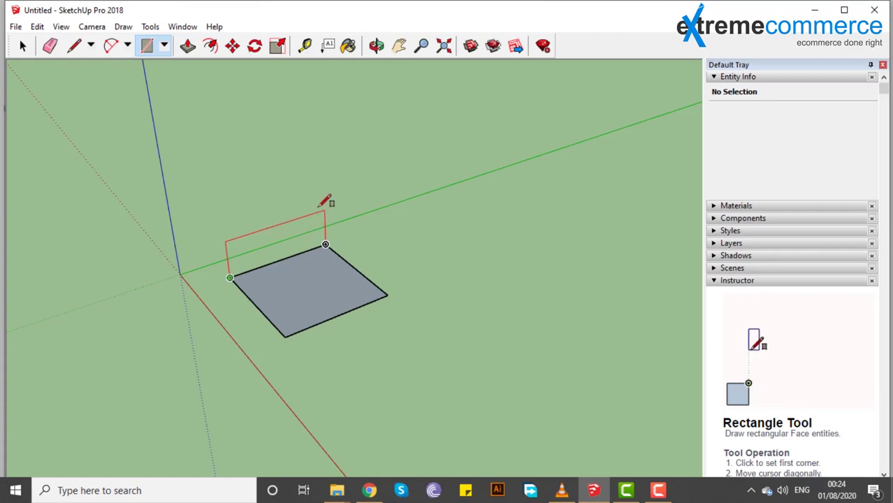
click(323, 193)
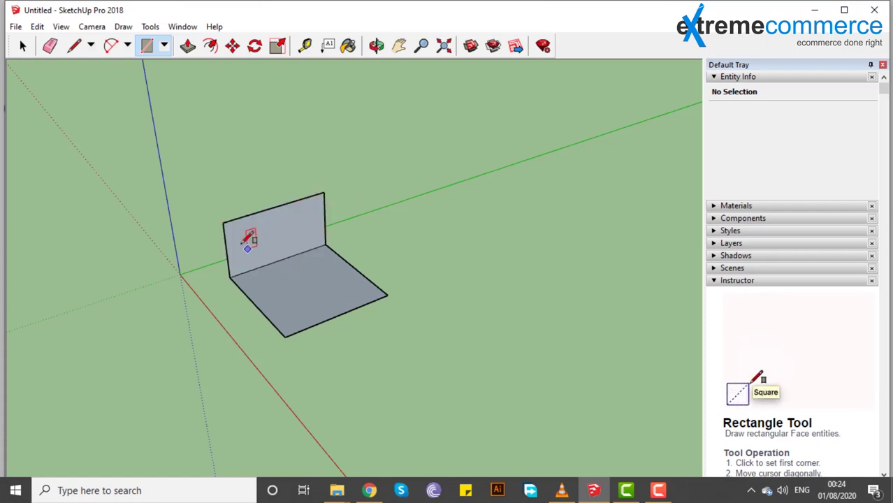
click(222, 222)
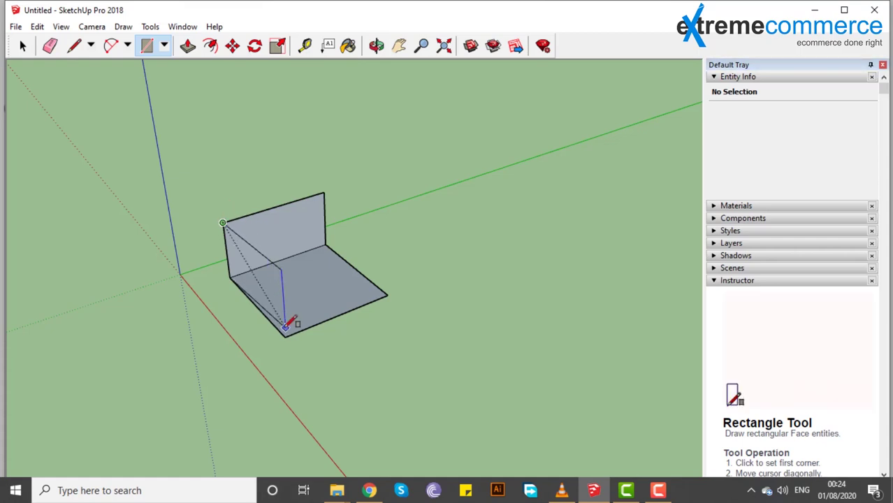
click(284, 337)
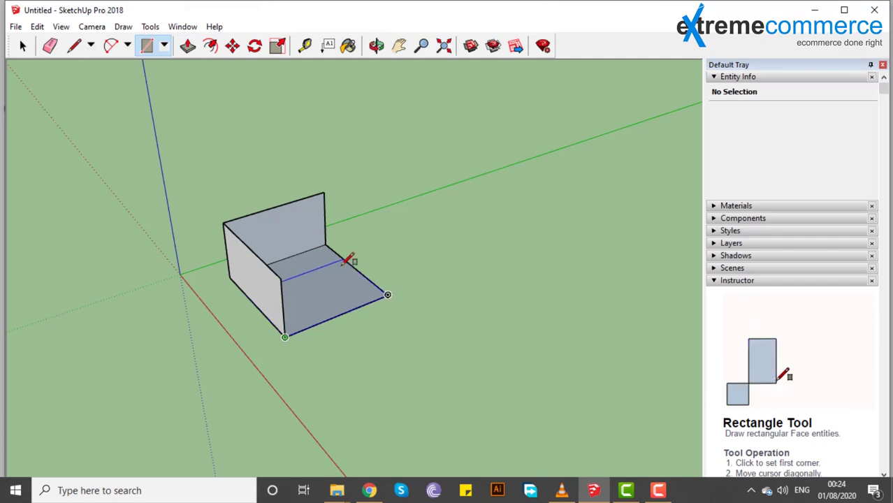
click(389, 237)
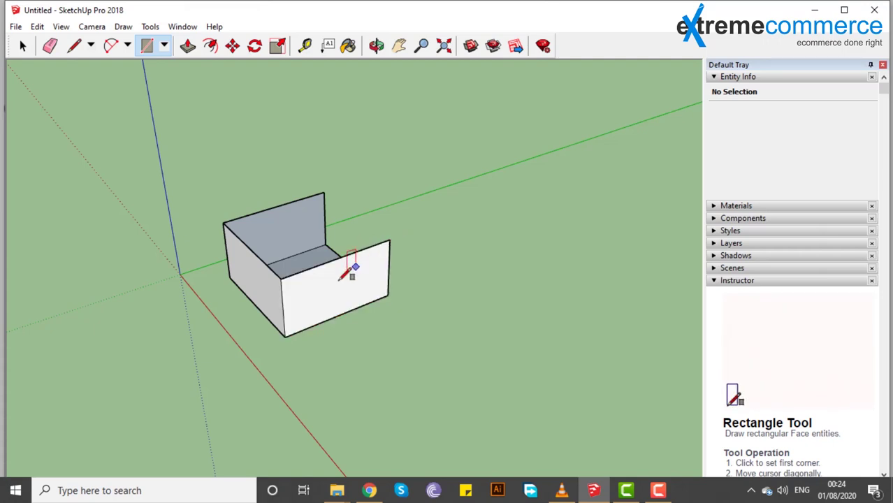
scroll(319, 256, up, 2)
middle_drag(361, 281, 240, 302)
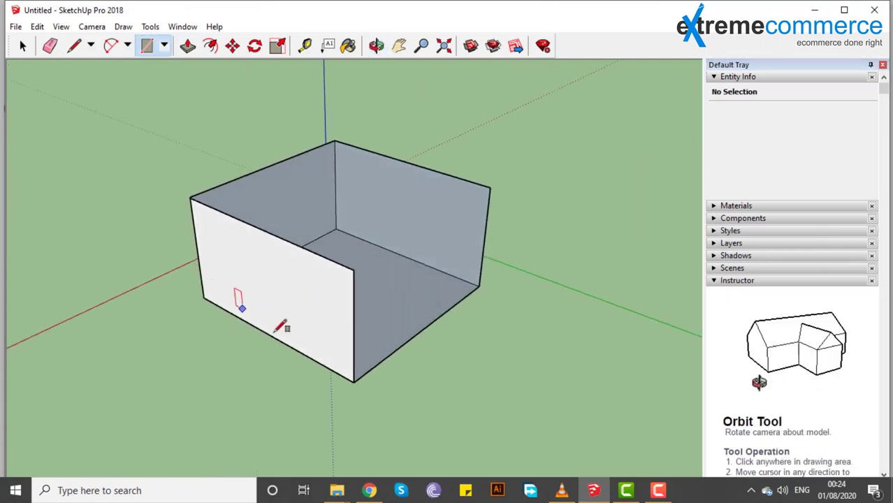
click(354, 382)
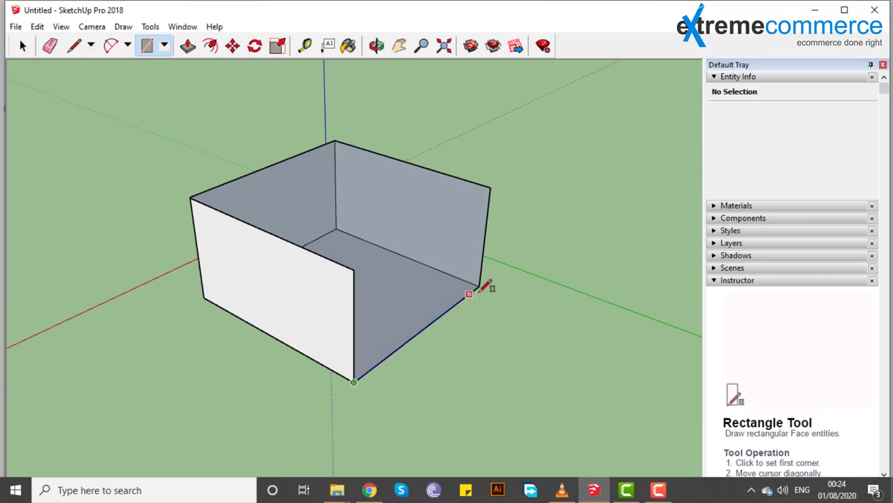
click(490, 187)
Try to close the box's open top with a rectangle between opposite corners, and undo it.
middle_drag(489, 187, 180, 236)
click(179, 236)
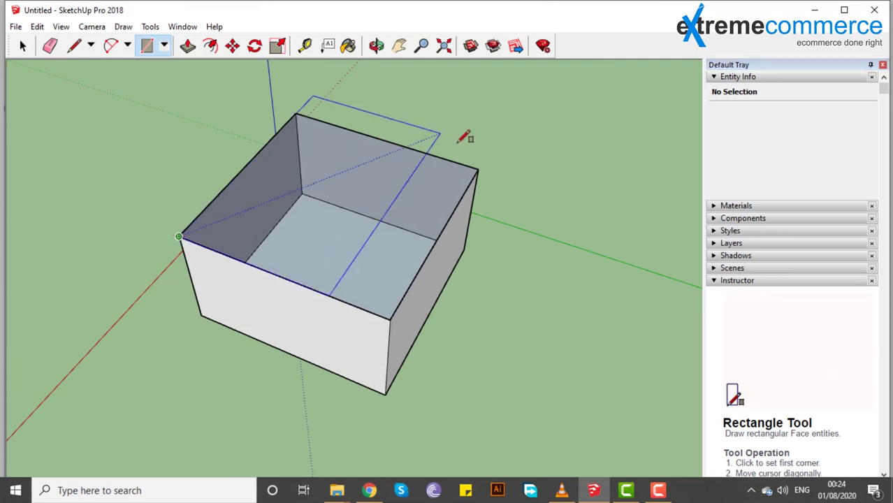
click(479, 168)
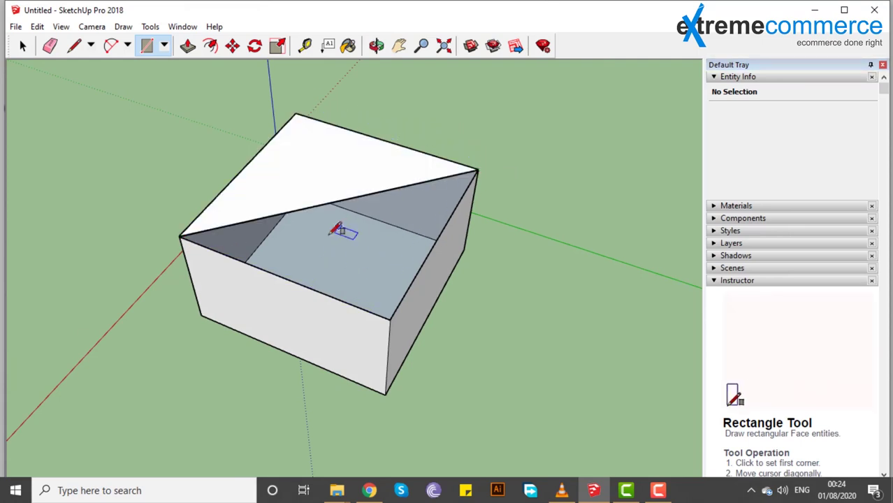
middle_drag(336, 230, 413, 244)
key(ctrl+z)
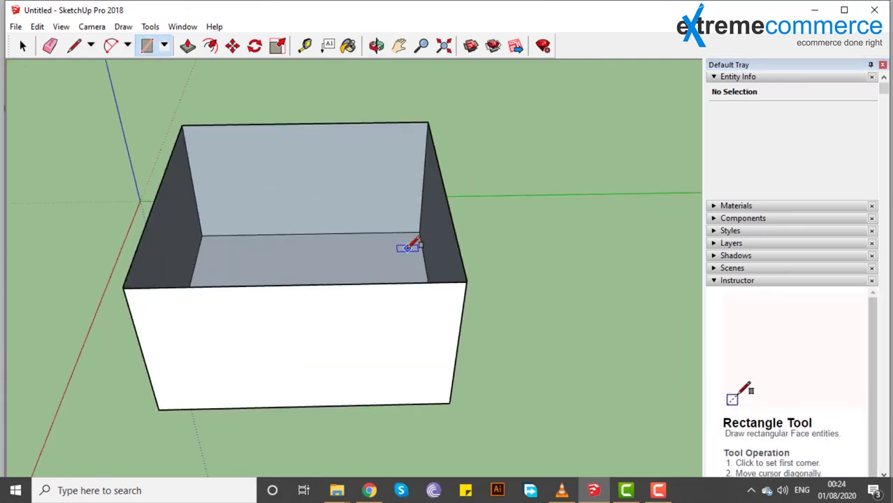
Erase the top edge of the box's front wall to remove that wall.
scroll(409, 255, up, 2)
scroll(353, 285, down, 3)
middle_drag(353, 285, 446, 229)
scroll(265, 266, up, 5)
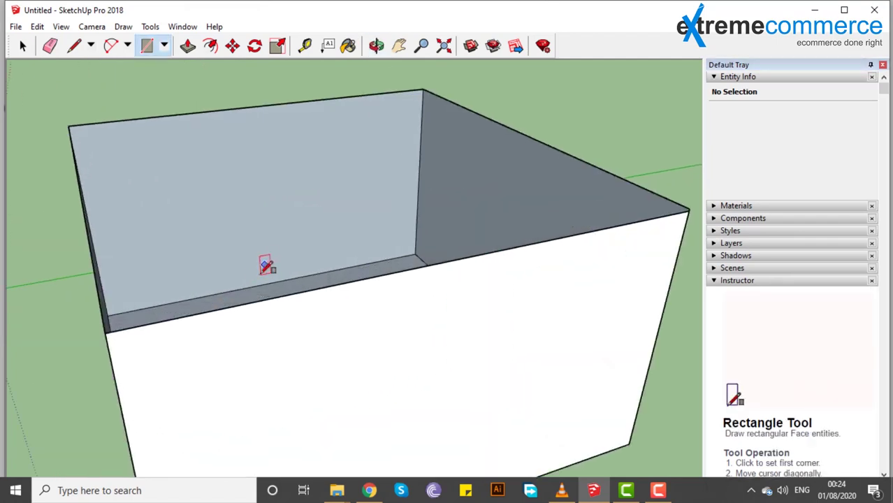
scroll(267, 265, down, 3)
middle_drag(269, 253, 282, 211)
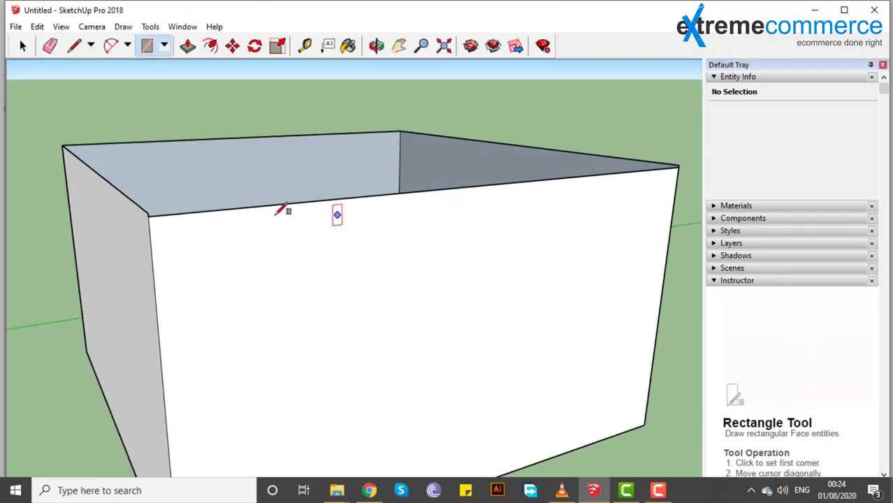
scroll(177, 201, up, 1)
scroll(178, 206, down, 4)
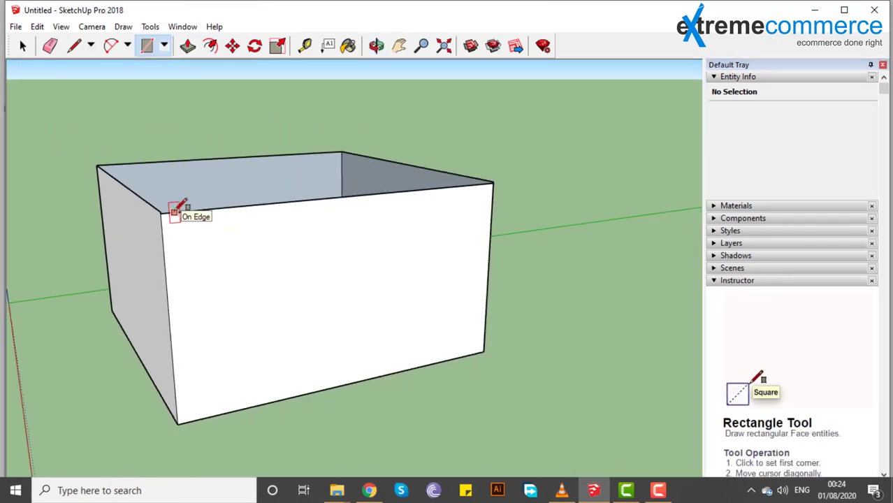
middle_drag(177, 208, 281, 259)
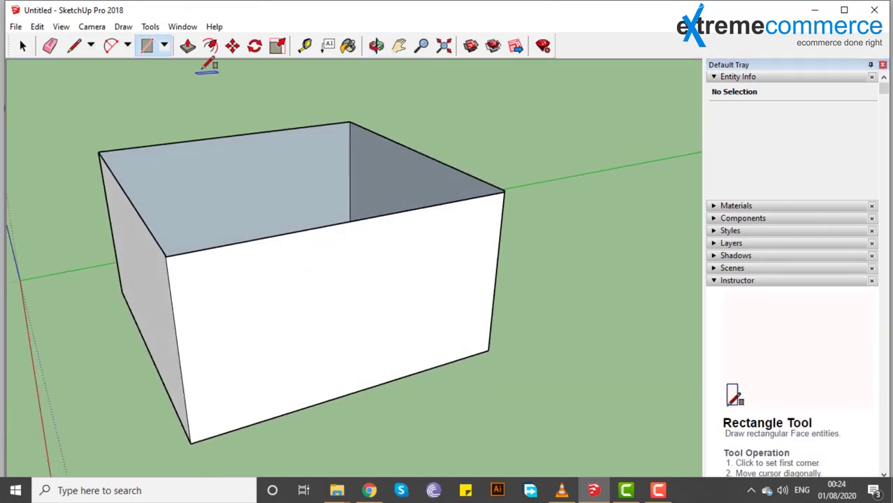
click(49, 45)
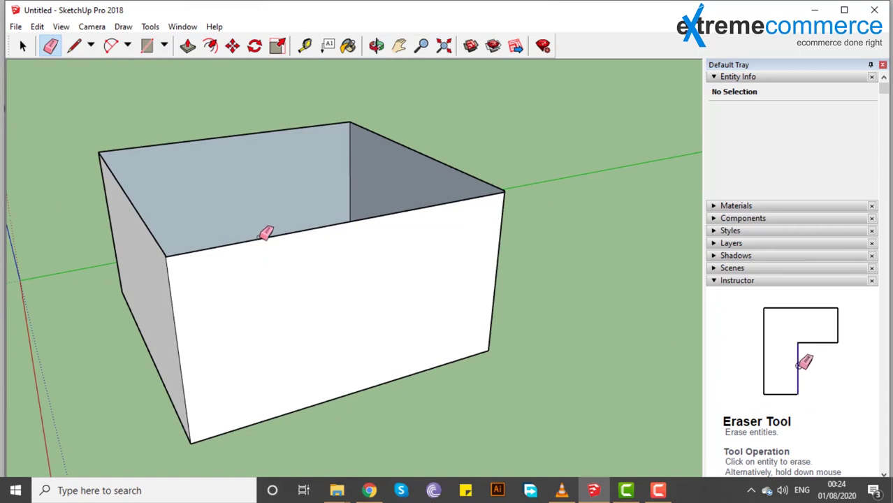
click(265, 234)
middle_drag(265, 231, 309, 222)
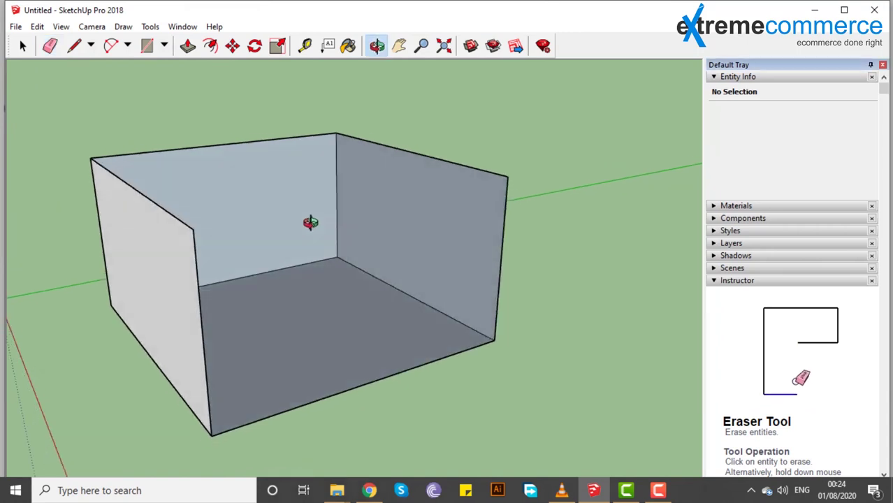
Redraw the front wall as a rectangle from the lower front corner to the opposite upper corner, closing the box.
click(146, 45)
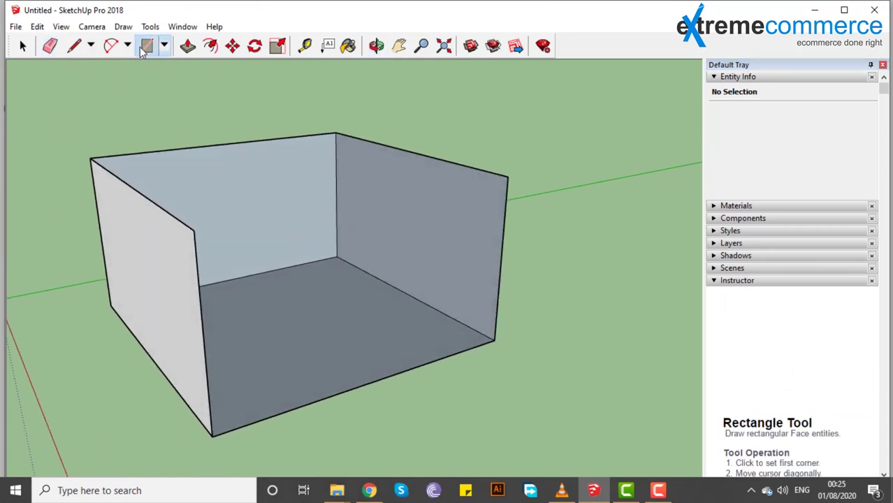
click(212, 436)
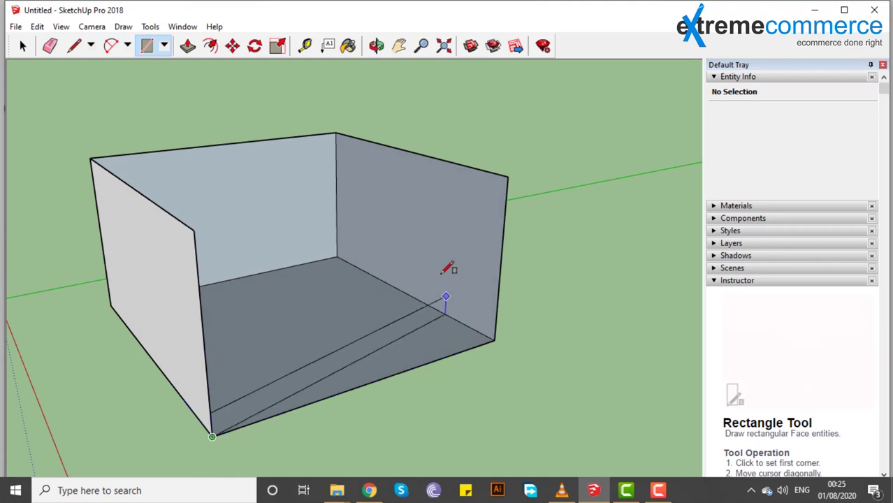
click(509, 178)
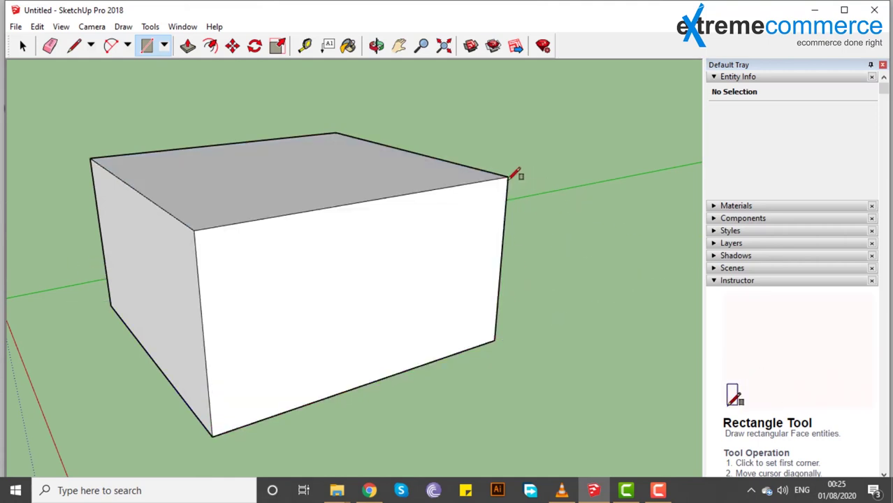
Draw a golden-section rectangle on the ground in front of the box.
middle_drag(517, 175, 472, 263)
scroll(367, 233, down, 3)
scroll(325, 225, down, 5)
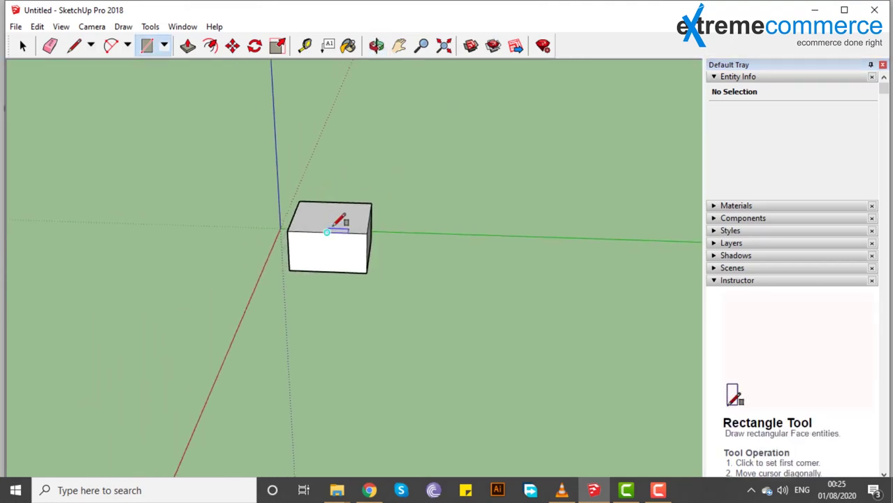
middle_drag(302, 242, 392, 300)
scroll(369, 349, up, 2)
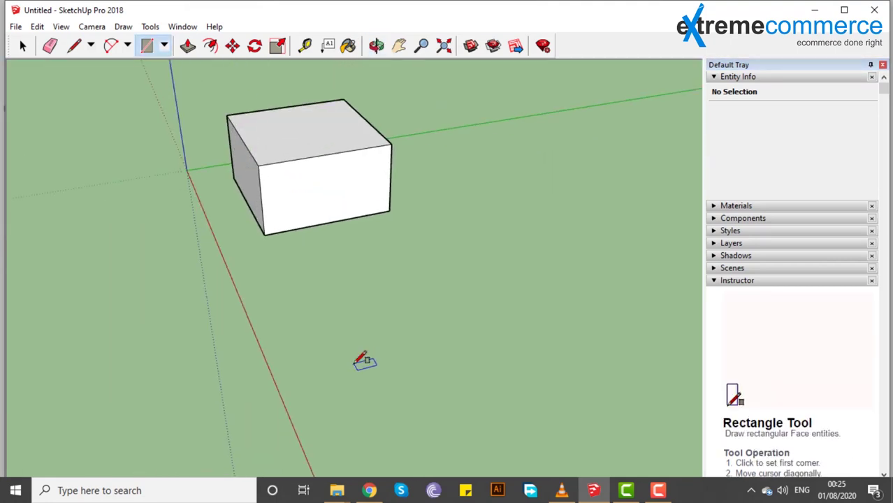
click(302, 292)
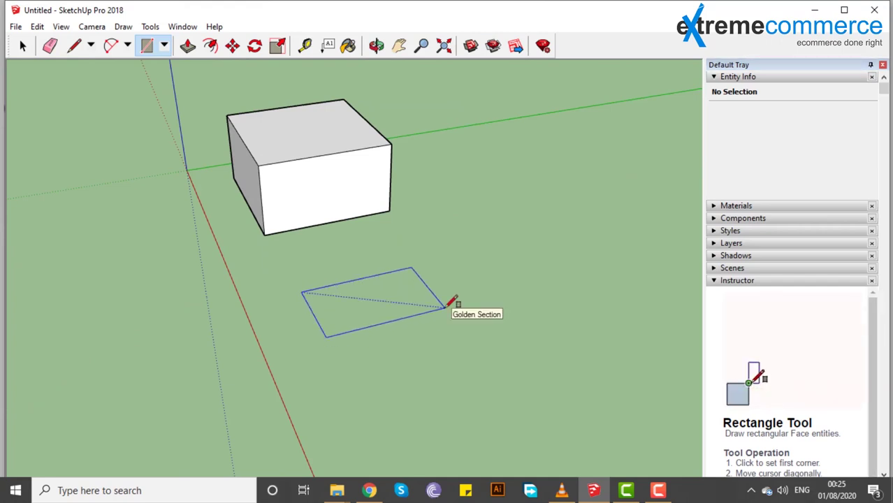
click(445, 306)
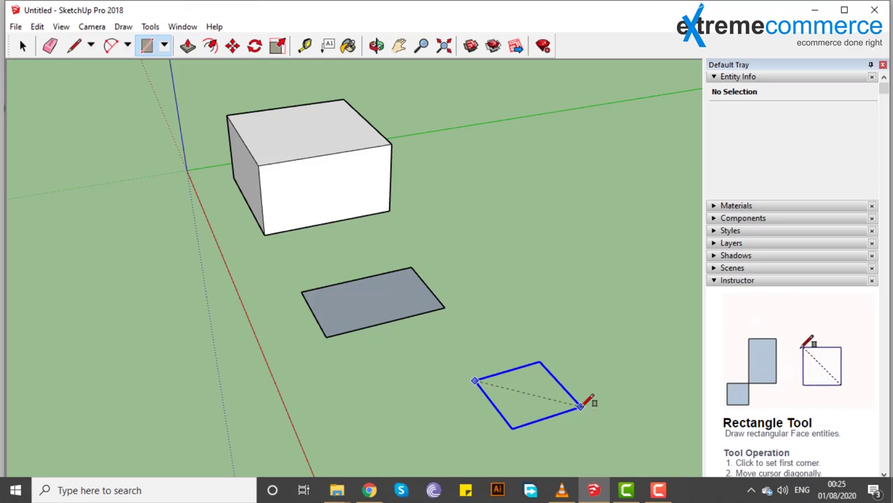
Draw a small rectangle in front of the golden-section rectangle and a larger square beside the box on the ground.
click(580, 406)
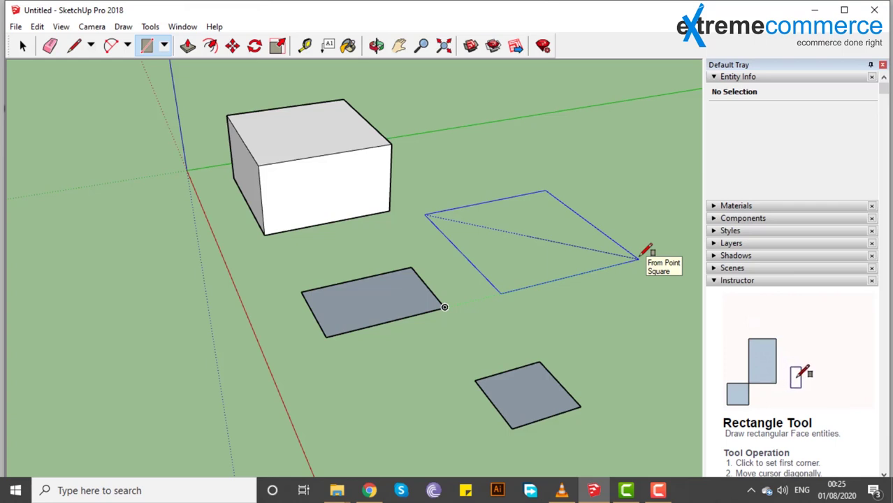
click(637, 258)
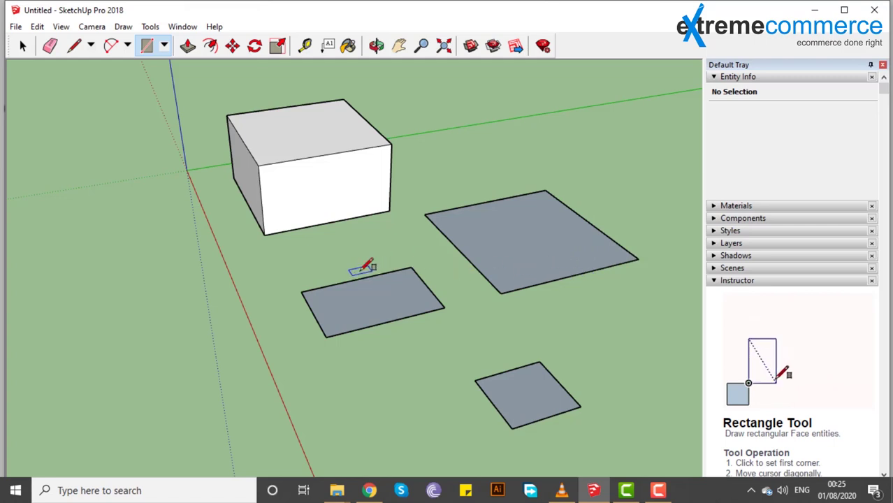
middle_drag(340, 263, 274, 260)
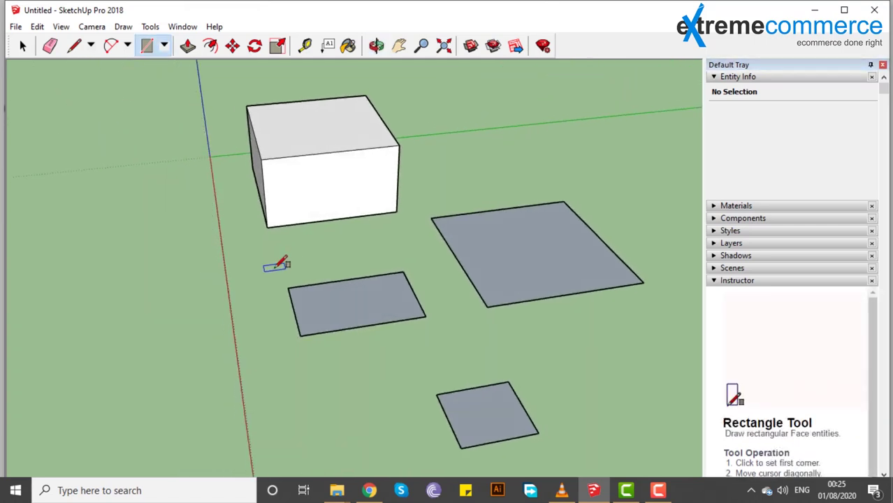